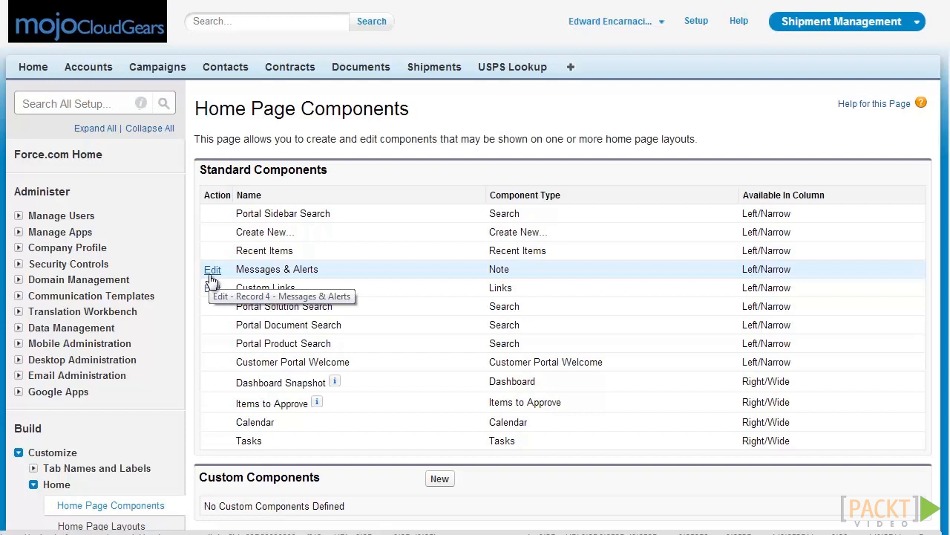
- Start a new custom home page component named Web Tools of type Links
scroll(396, 295, down, 3)
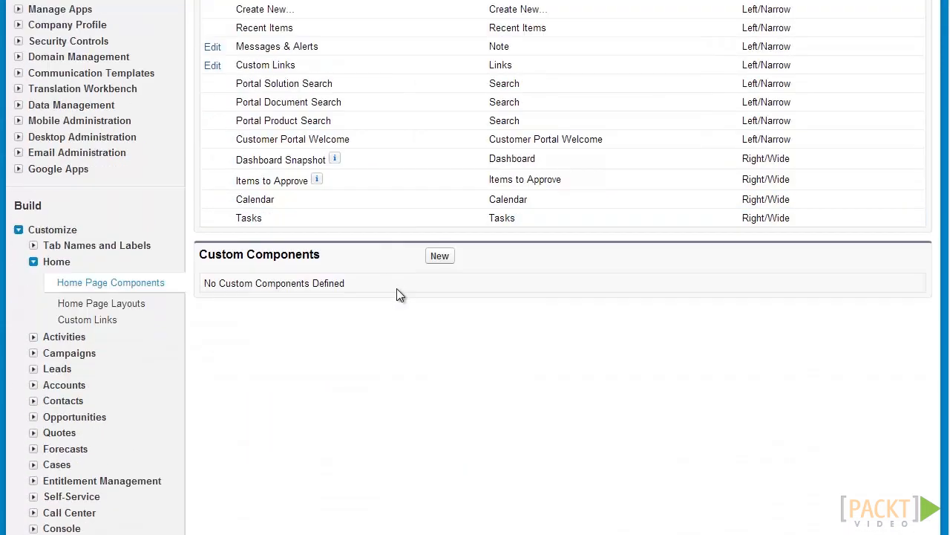
click(441, 257)
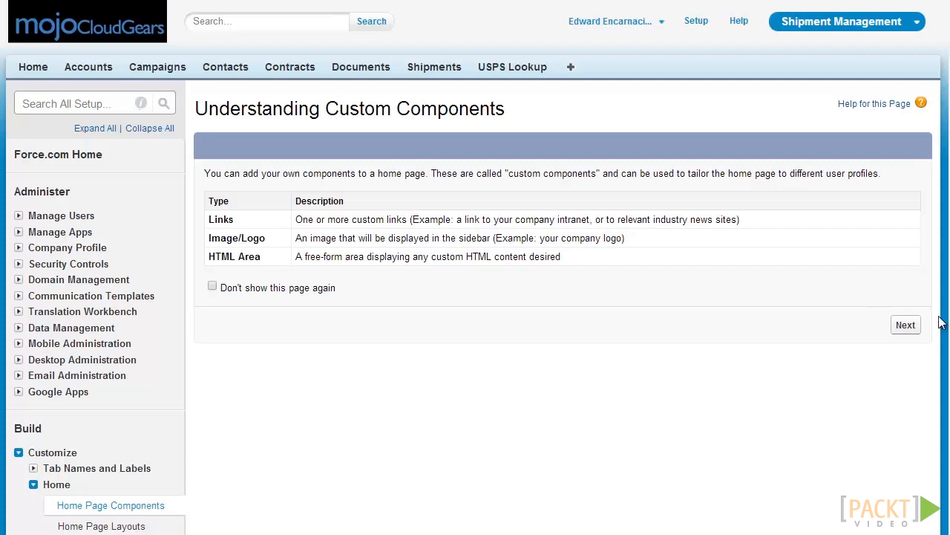
click(919, 326)
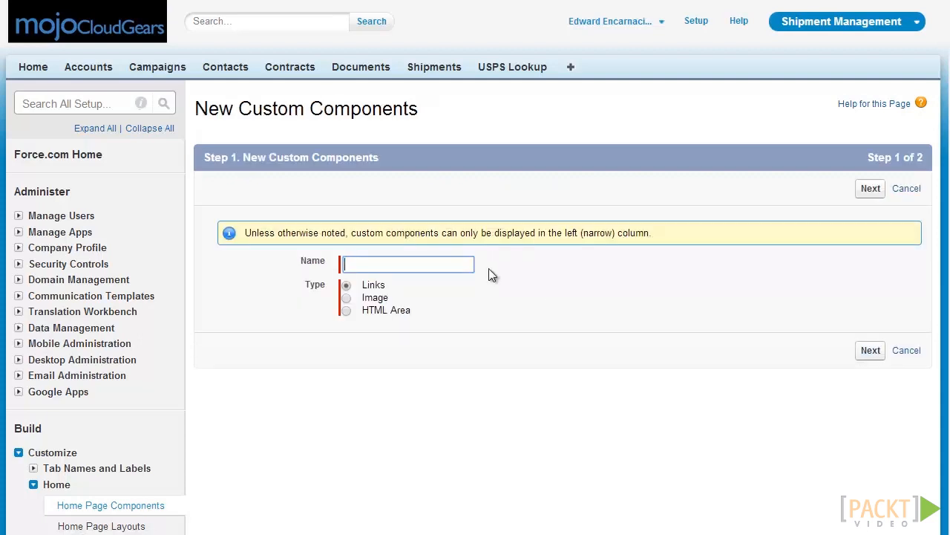
text(Web Tools)
key(Tab)
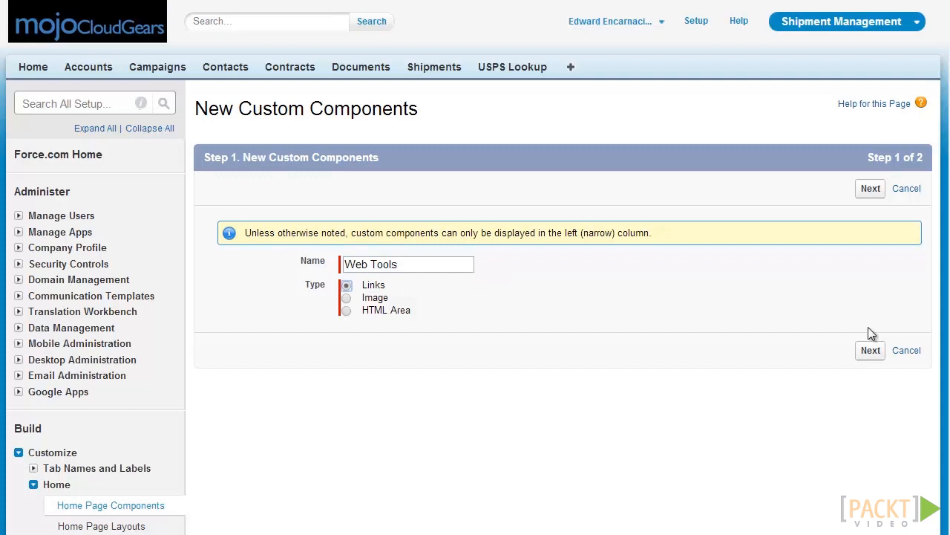
click(870, 350)
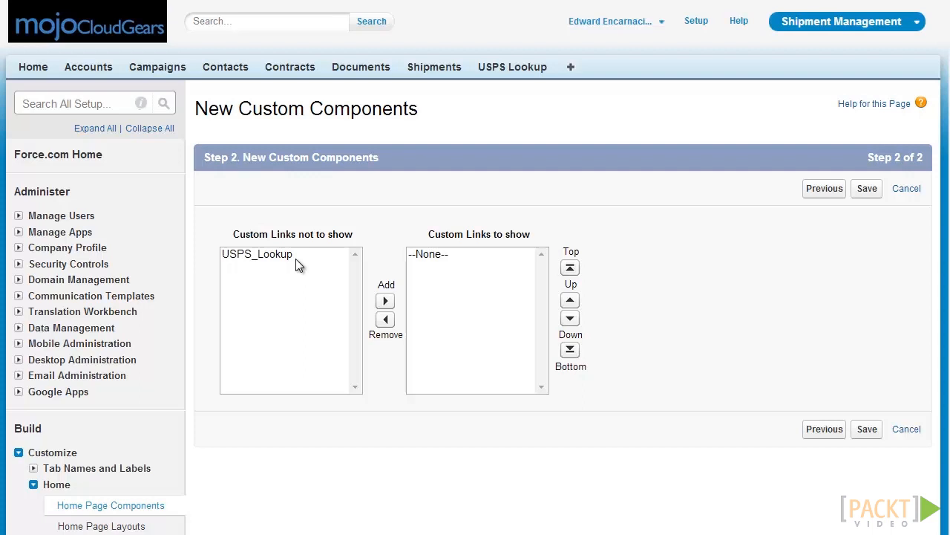
- Add the USPS_Lookup custom link to the links shown in the Web Tools component and save it
click(291, 258)
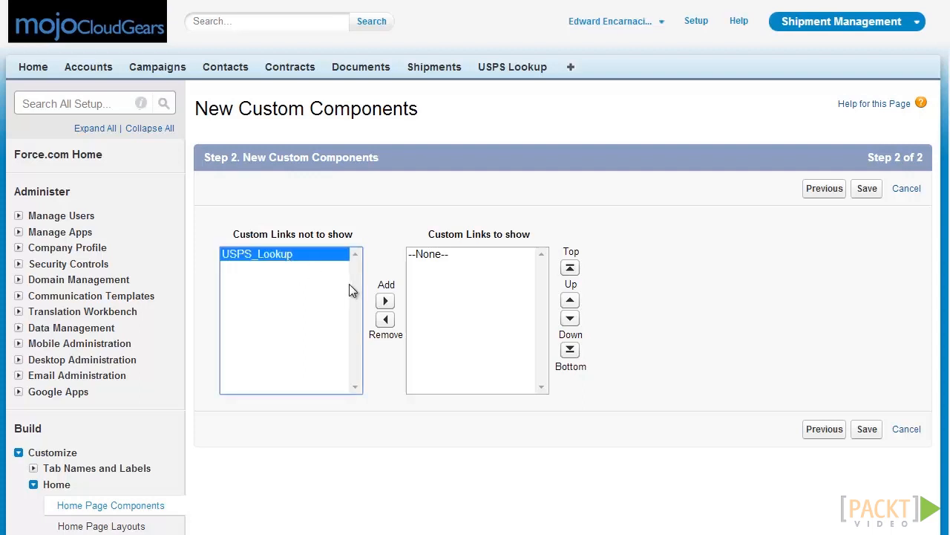
click(383, 301)
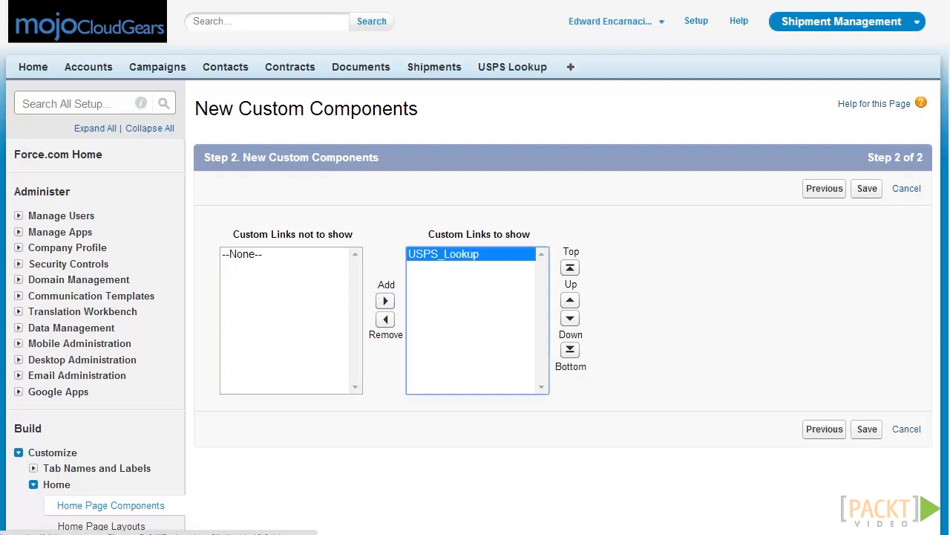
click(877, 193)
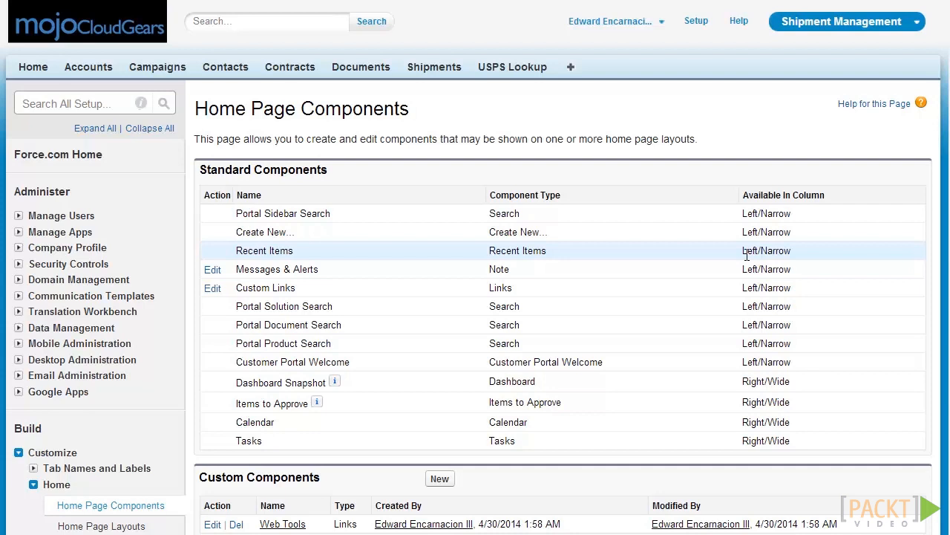
- Create a home page layout named Mojo Home, cloned from the existing Home Page Default layout
scroll(551, 254, down, 2)
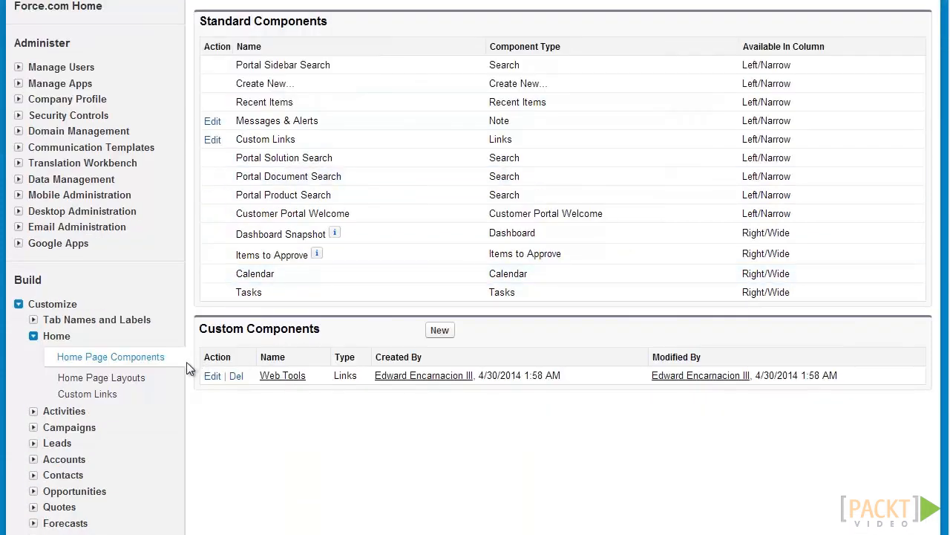
click(144, 374)
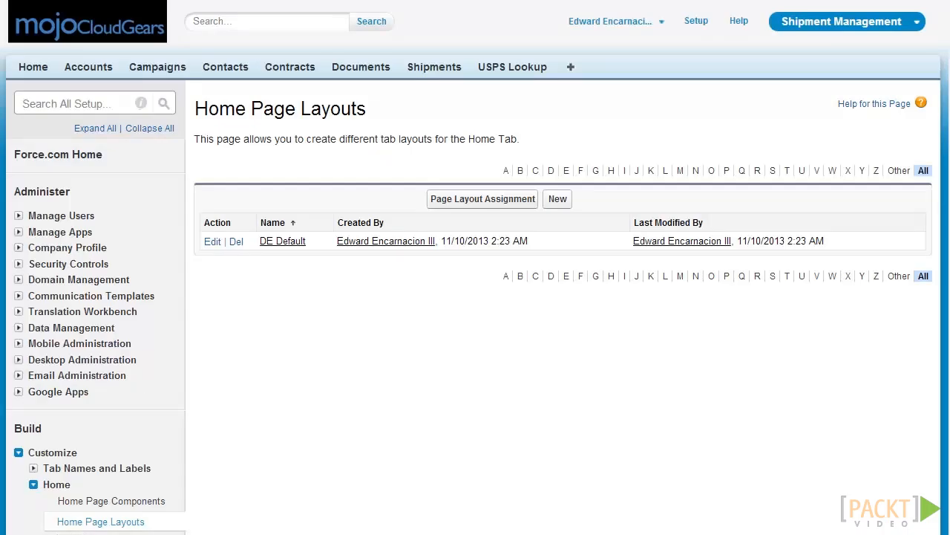
click(558, 199)
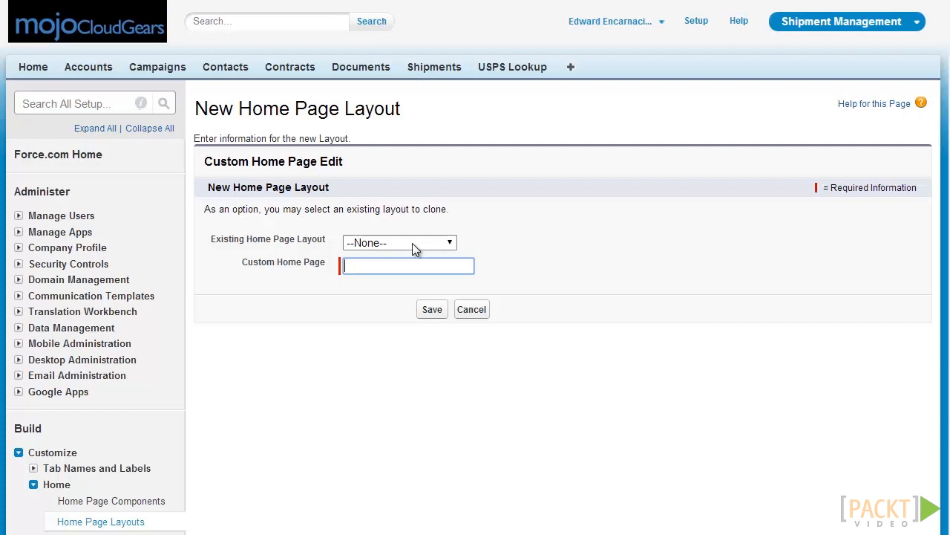
click(414, 245)
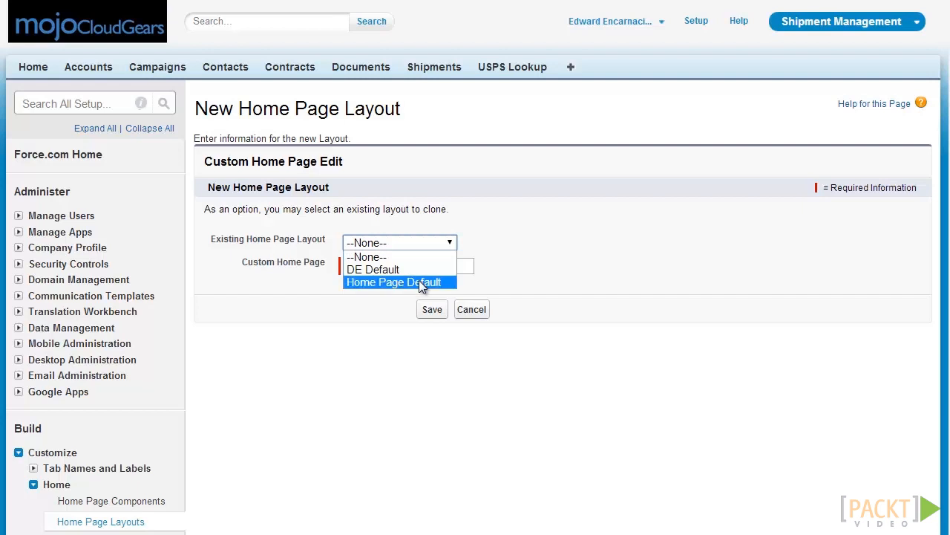
click(419, 281)
click(419, 261)
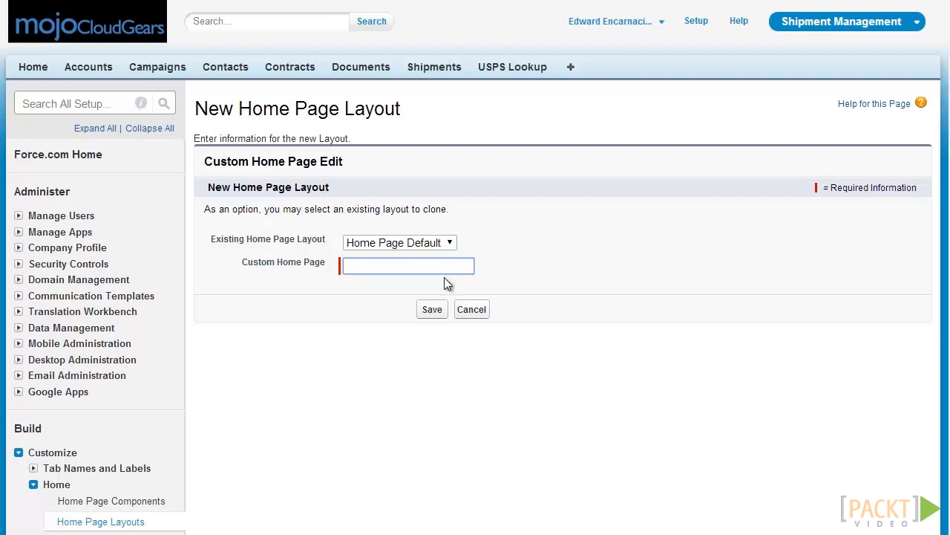
text(Mojo)
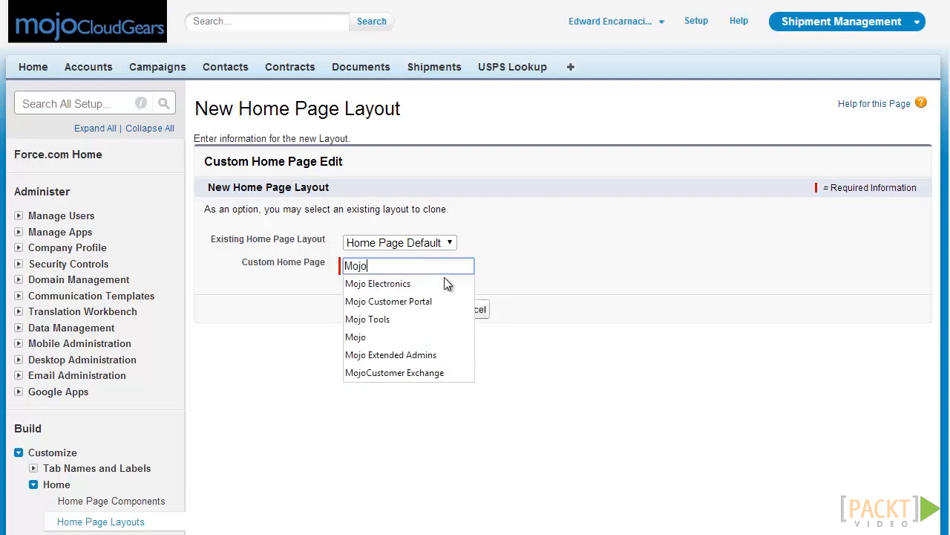
text( Home)
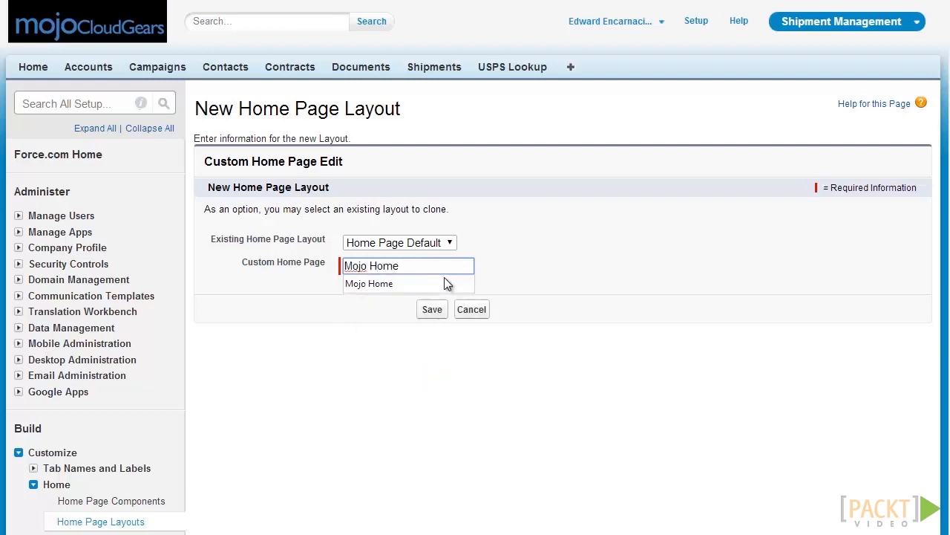
click(437, 310)
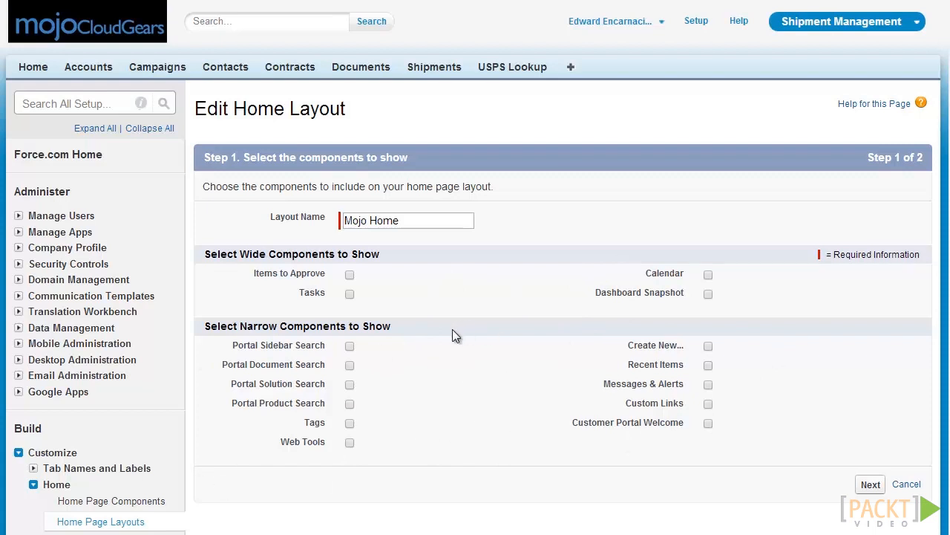
- Open the Home page in a separate browser tab and review its current sidebar and main column
right_click(40, 74)
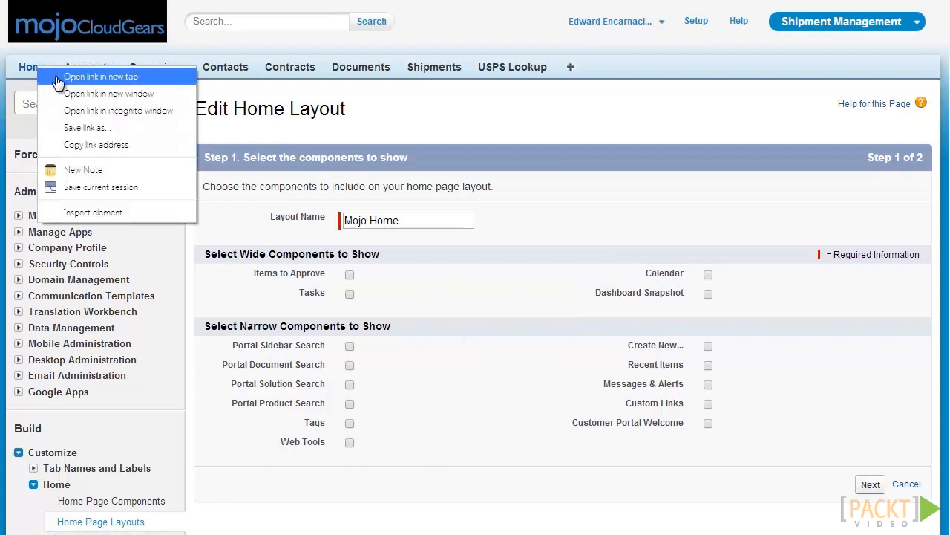
click(59, 78)
key(ctrl+Tab)
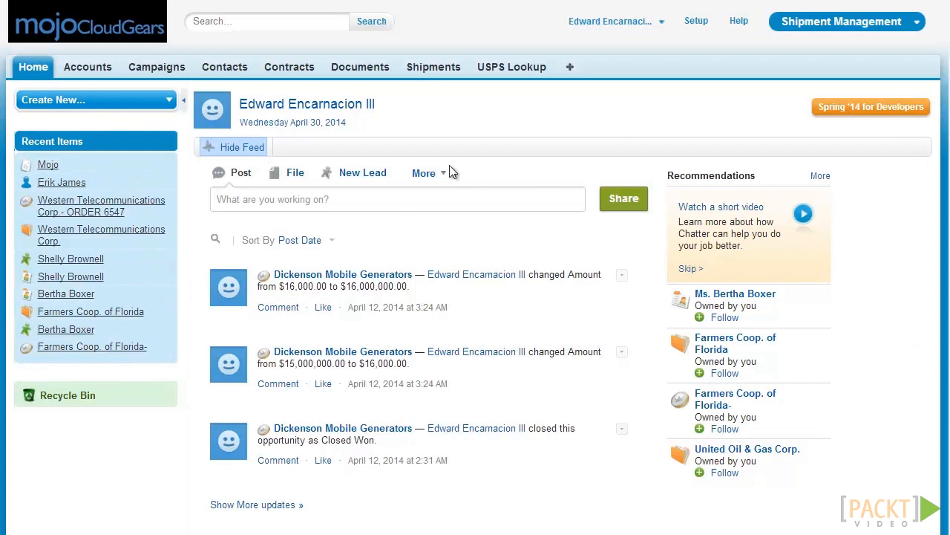
scroll(369, 210, down, 1)
scroll(369, 211, down, 4)
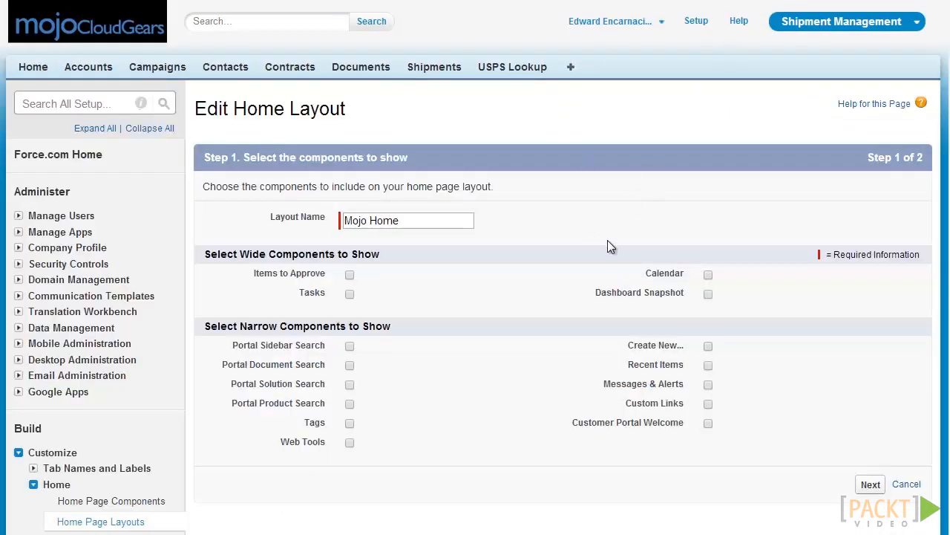
- Include all four wide components, plus Portal Sidebar Search, Portal Solution Search, Tags, Web Tools, Create New and Recent Items as narrow components
scroll(504, 303, down, 1)
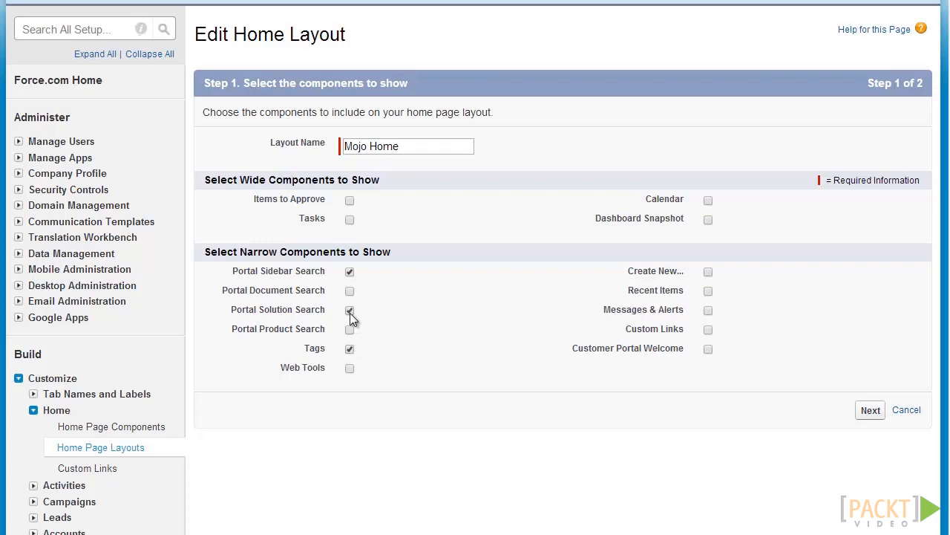
click(709, 290)
click(350, 221)
click(876, 415)
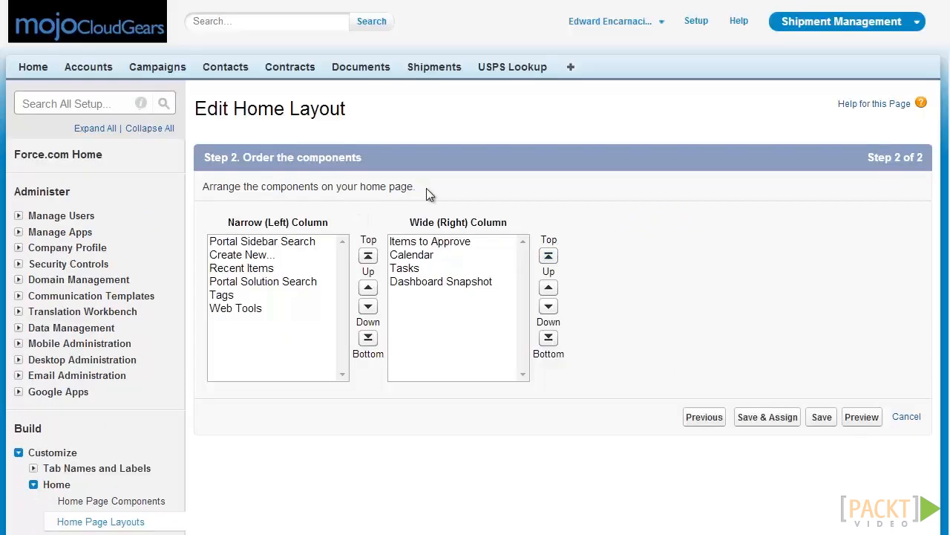
- In the narrow column, move Create New above Portal Sidebar Search and Web Tools to third place, above Recent Items
click(290, 259)
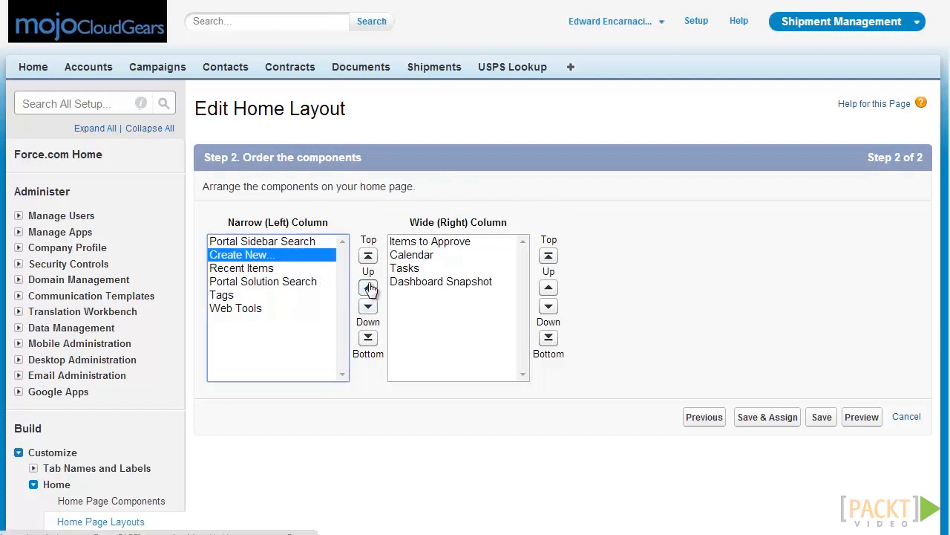
click(368, 287)
click(315, 257)
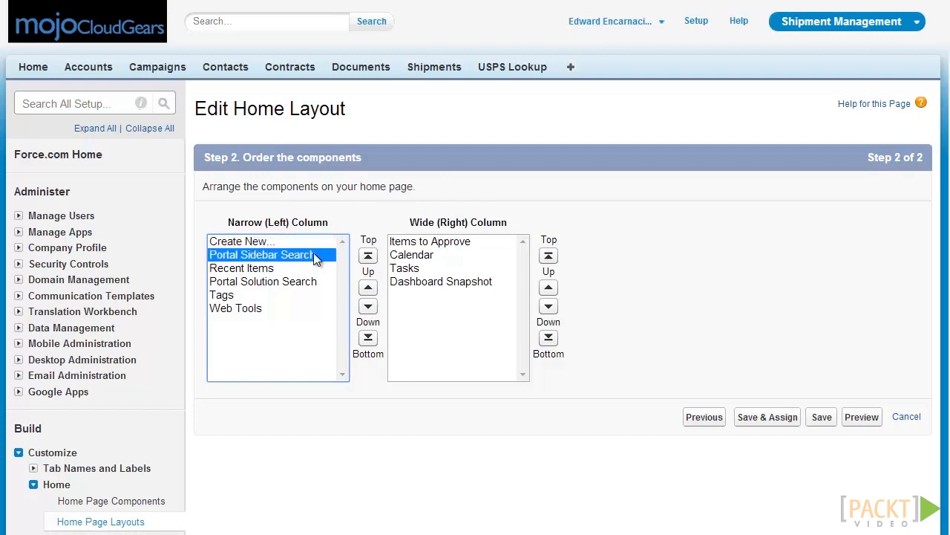
click(276, 268)
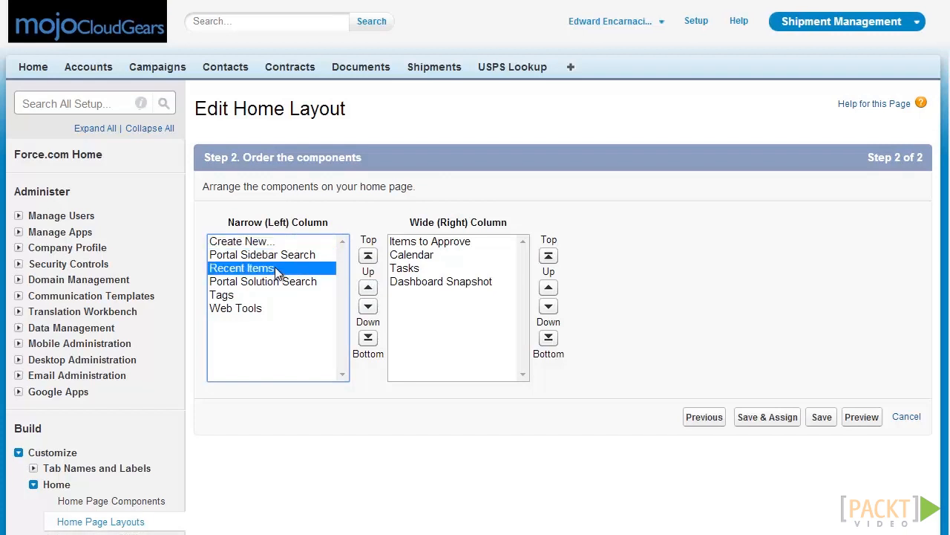
click(264, 307)
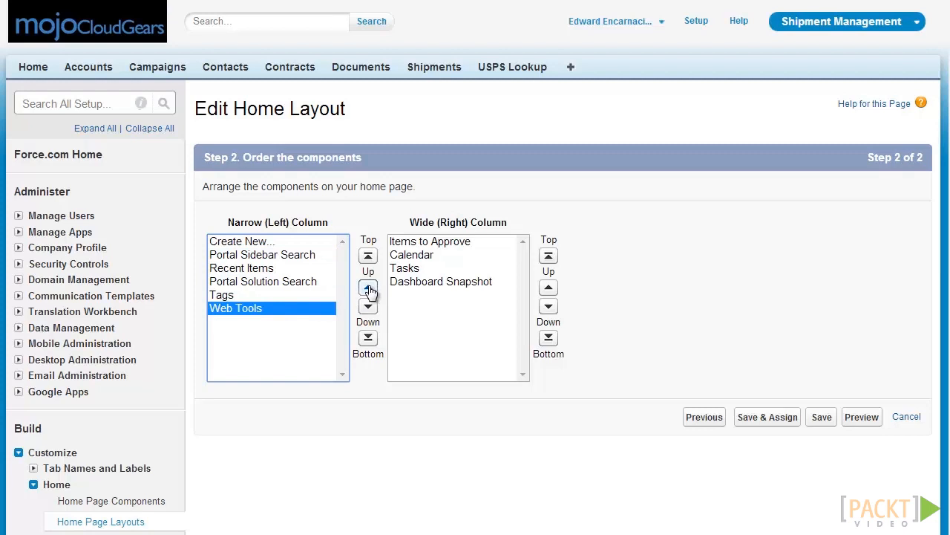
click(367, 288)
click(368, 288)
click(367, 288)
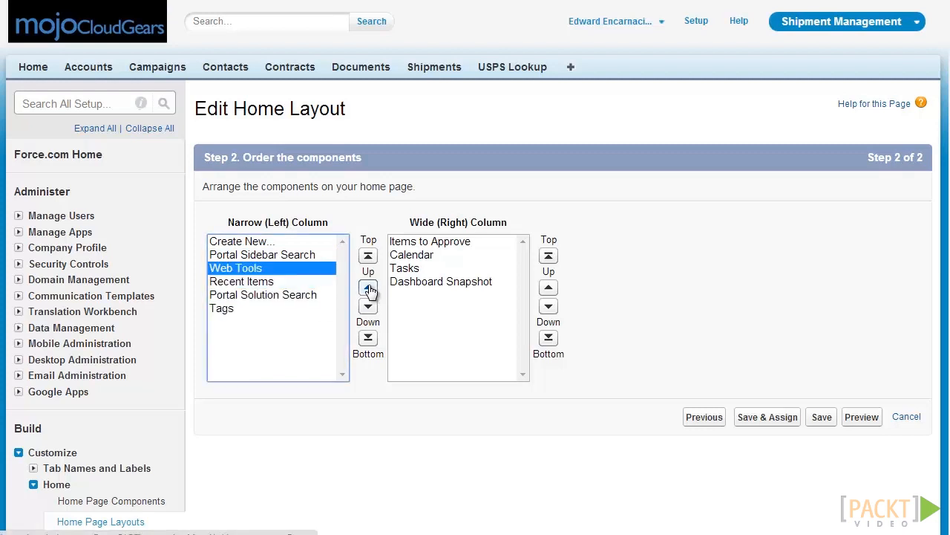
- Order the wide column as Dashboard Snapshot, Calendar, Tasks, Items to Approve, and save the layout
click(454, 282)
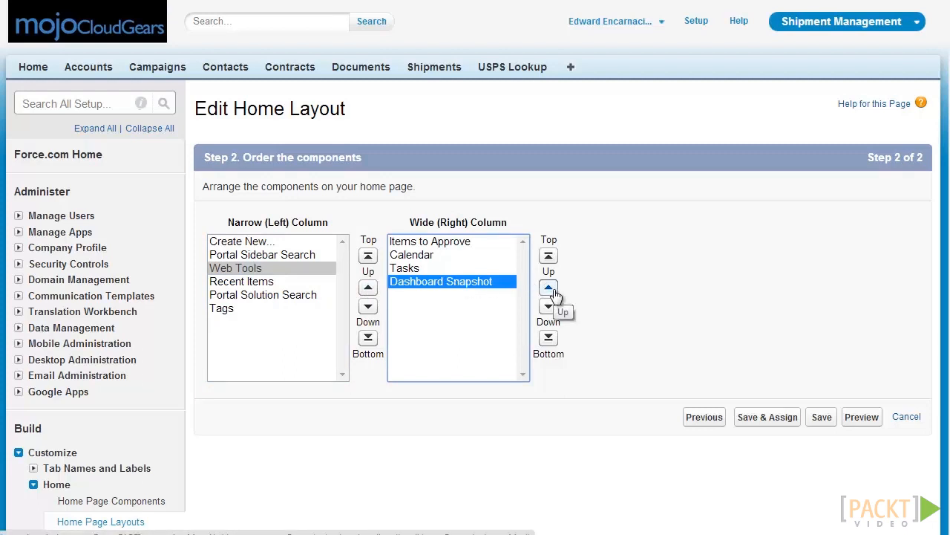
click(548, 287)
click(548, 287)
click(548, 288)
click(481, 281)
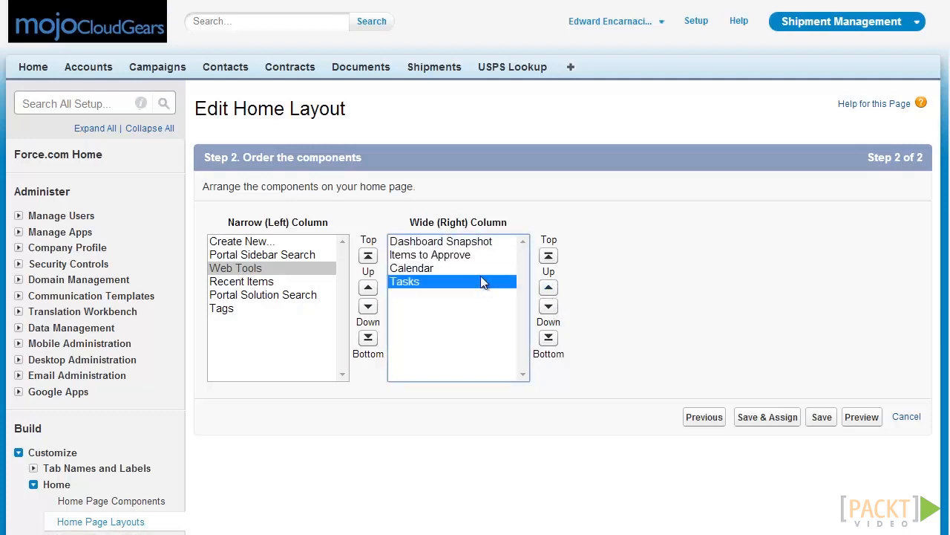
click(484, 269)
click(548, 288)
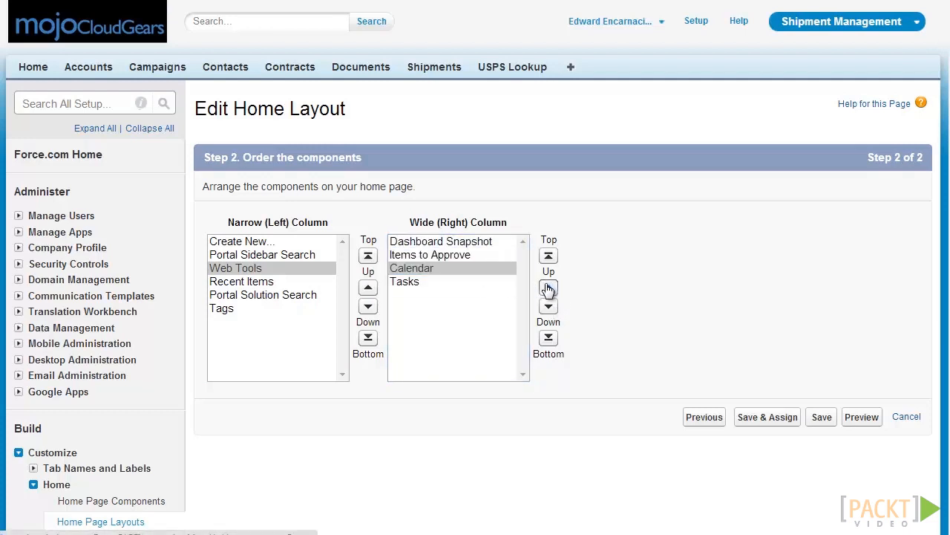
click(435, 283)
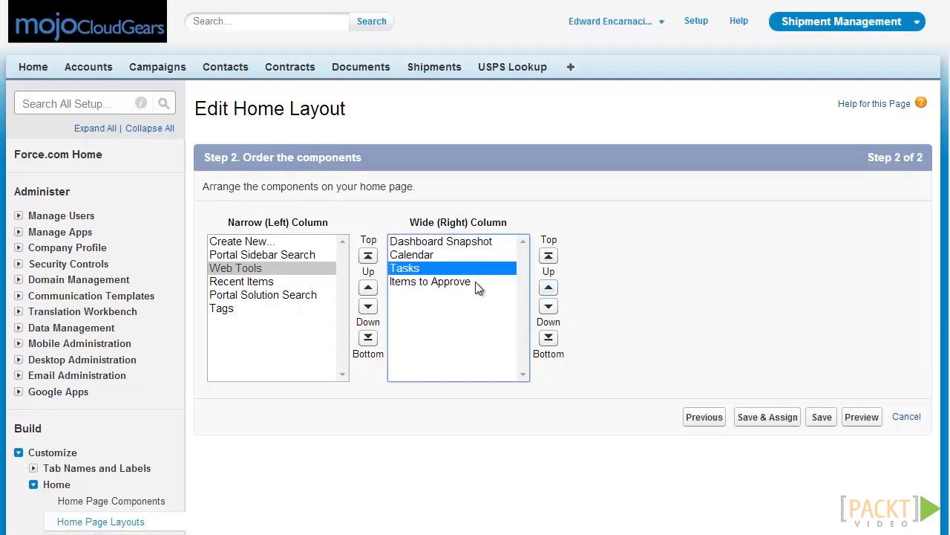
click(824, 418)
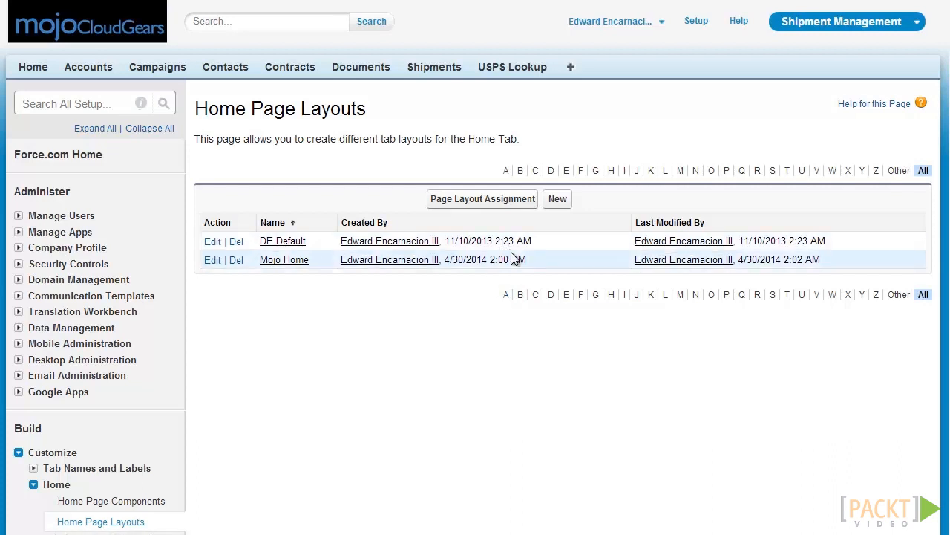
- Open the Home page layout assignments for editing and look through the layouts set for each profile
click(510, 202)
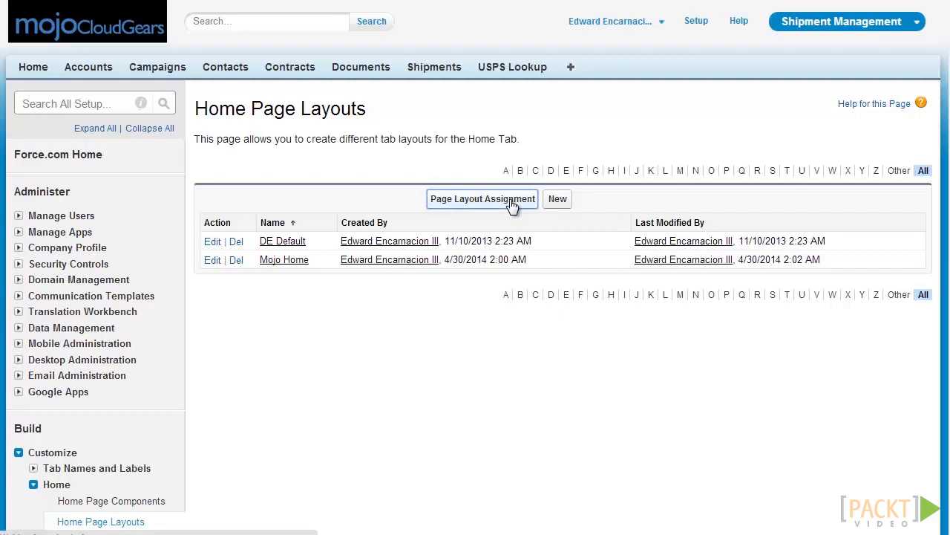
click(480, 171)
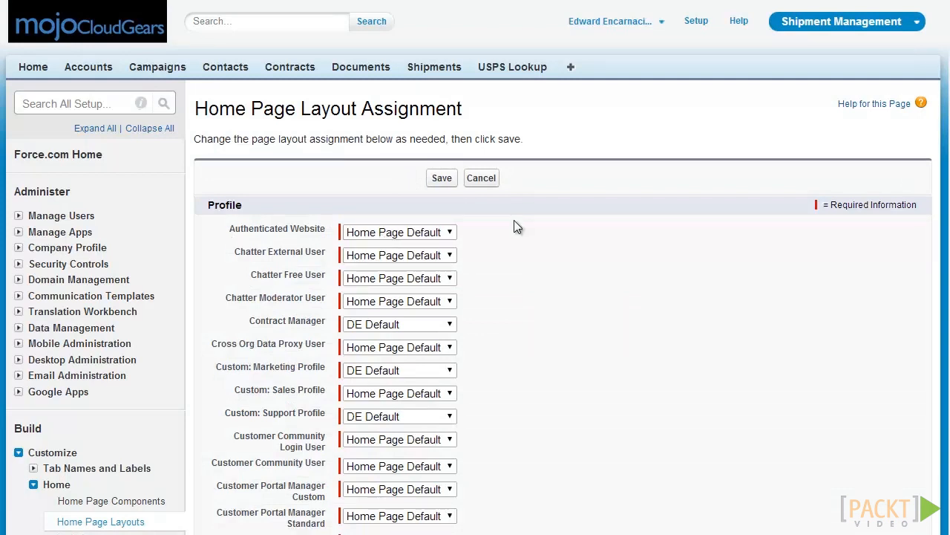
scroll(514, 220, down, 3)
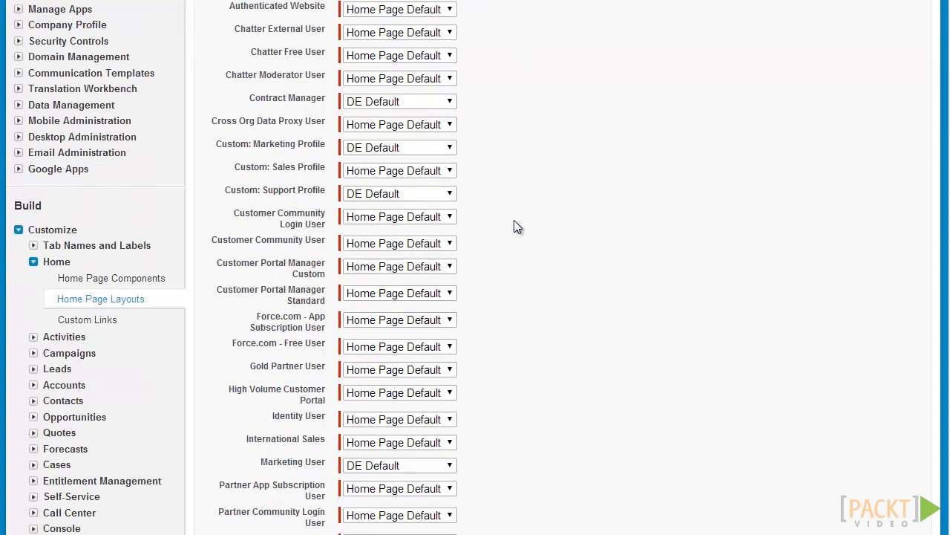
scroll(514, 219, up, 3)
scroll(514, 220, down, 8)
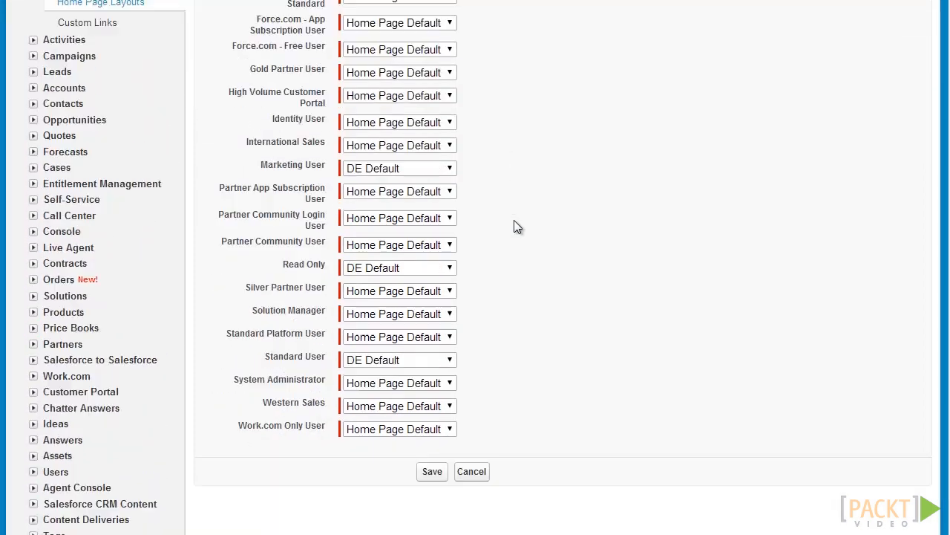
scroll(518, 226, down, 1)
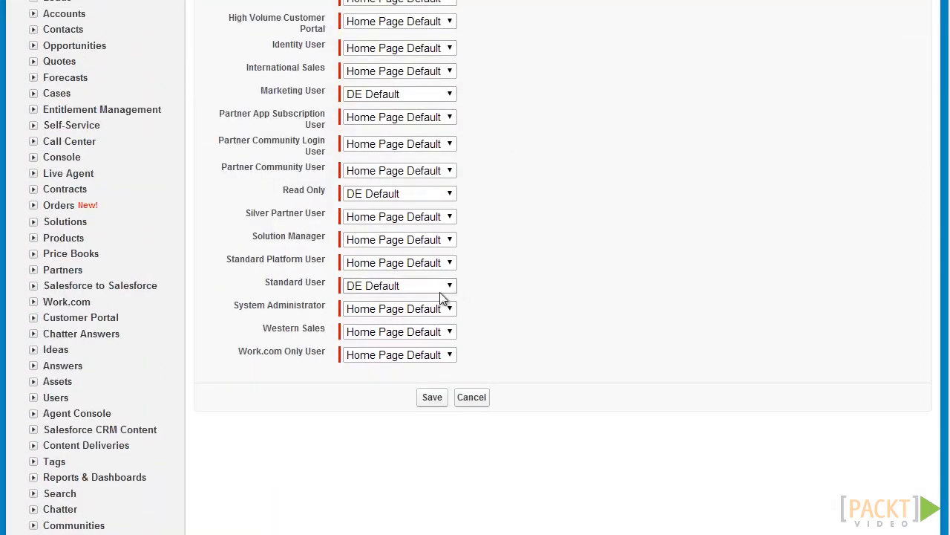
- Assign the Mojo Home layout to the Western Sales, International Sales and System Administrator profiles
click(437, 331)
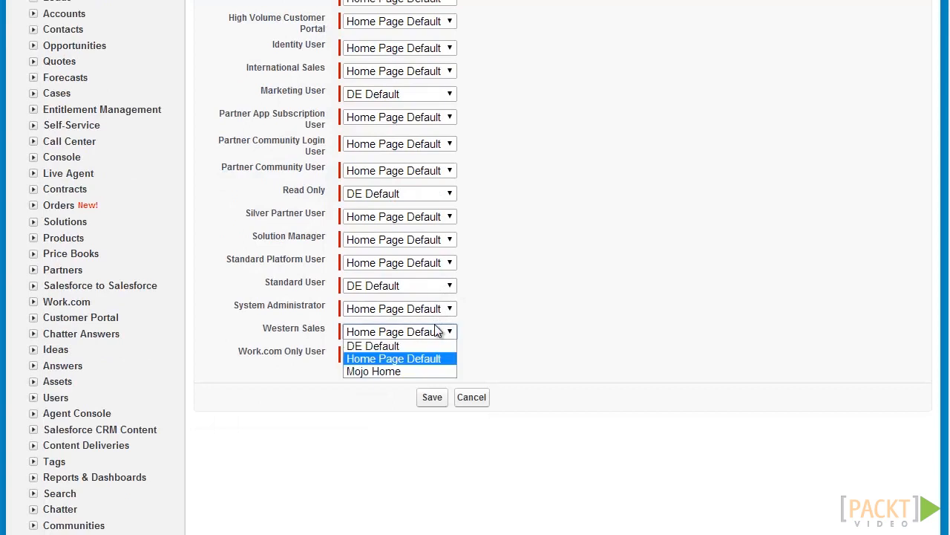
click(396, 369)
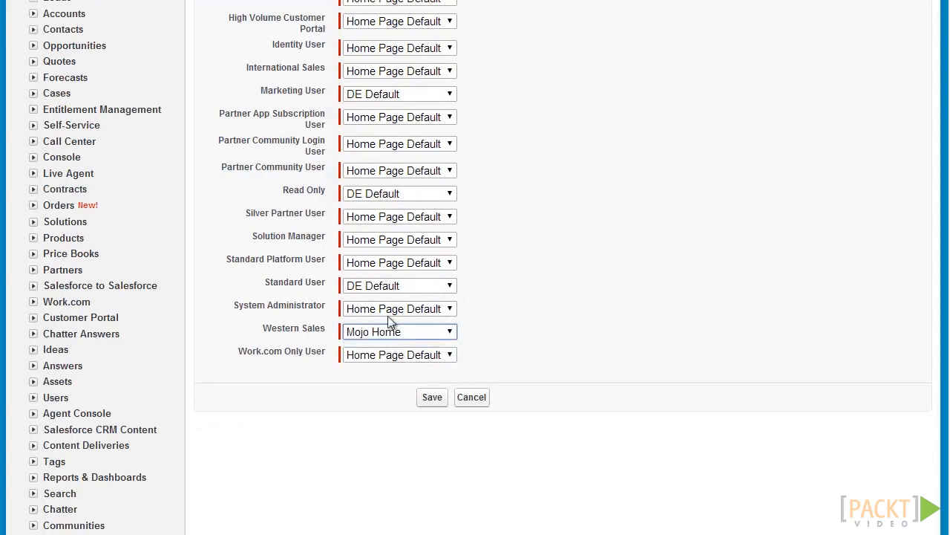
scroll(397, 167, up, 1)
click(386, 148)
click(383, 184)
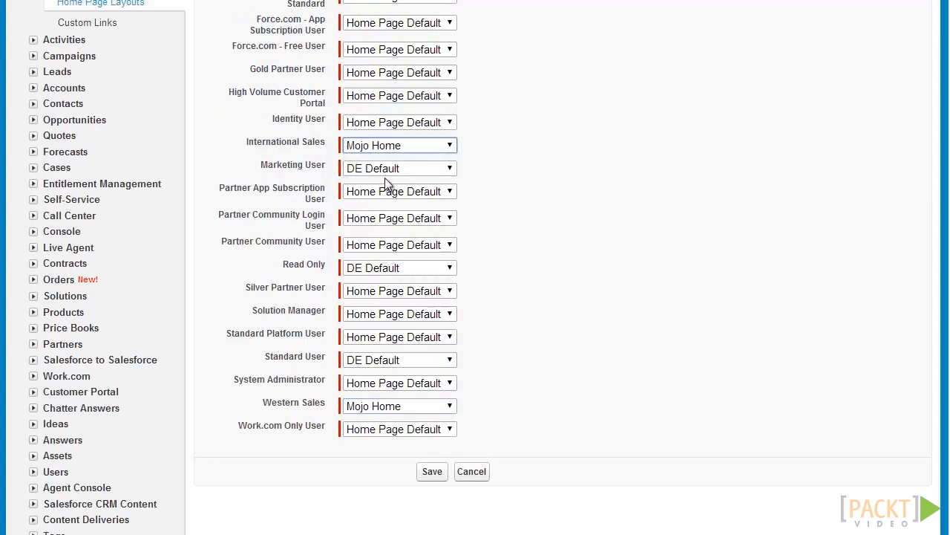
click(392, 383)
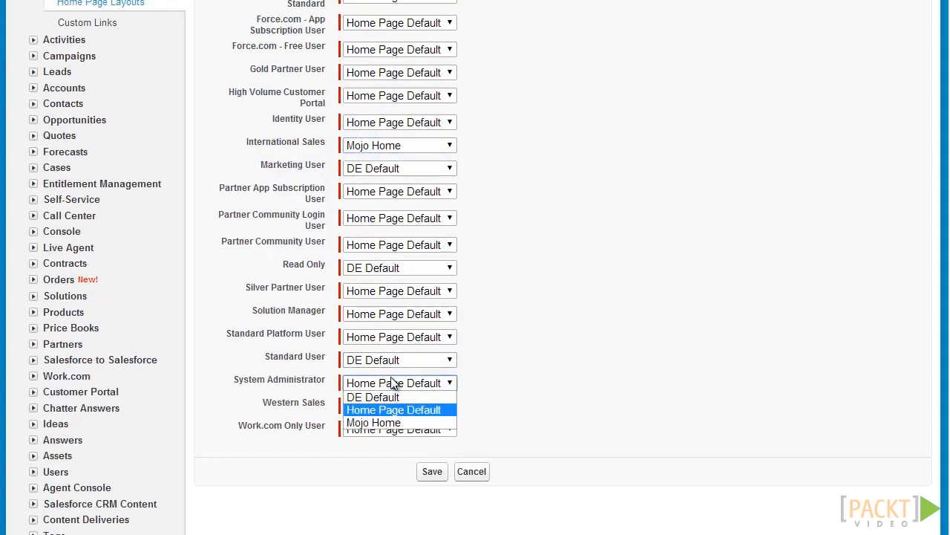
click(383, 424)
- Assign Mojo Home to the High Volume Customer Portal and Custom: Sales Profile profiles, and save the assignments
scroll(384, 327, up, 3)
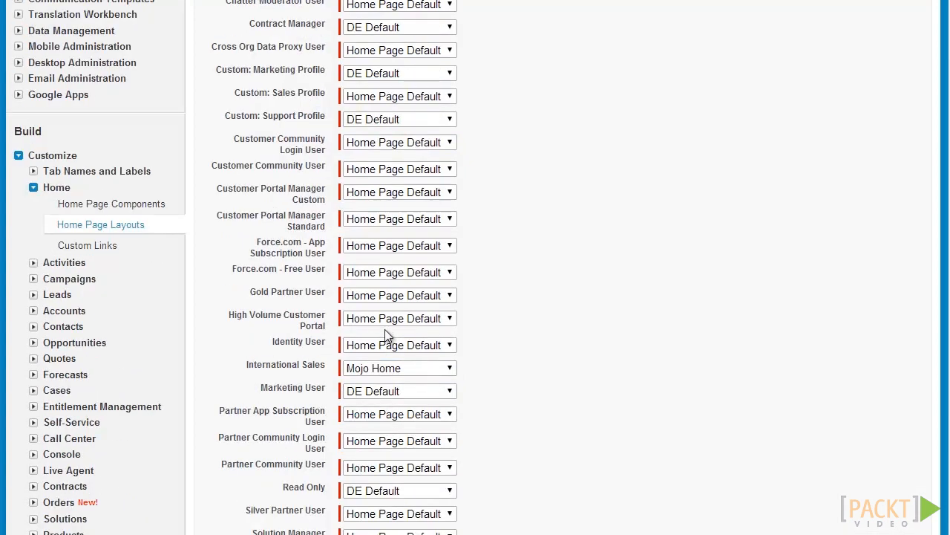
click(392, 319)
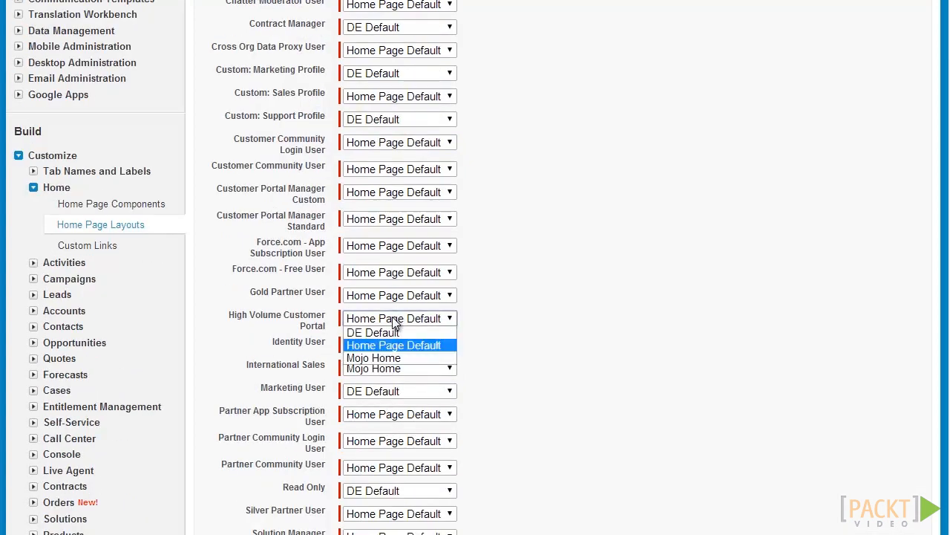
click(394, 355)
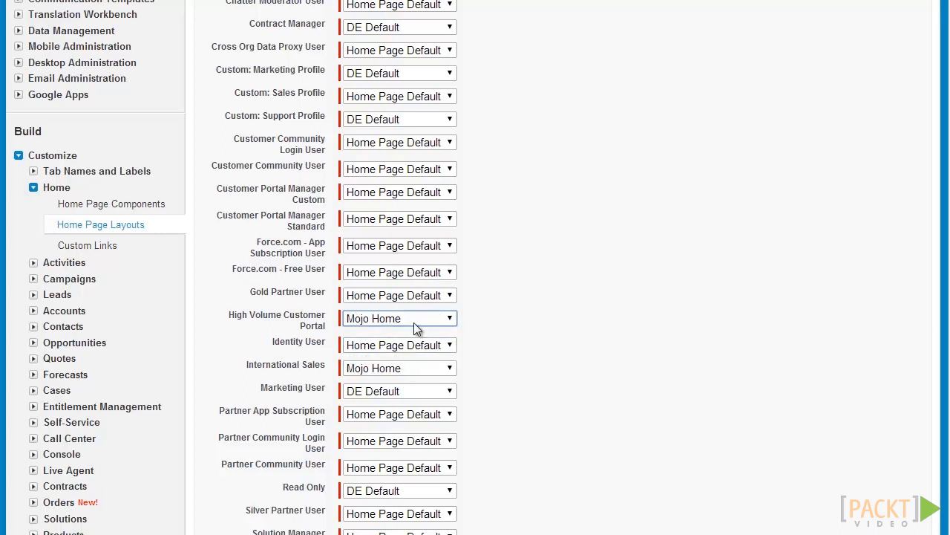
scroll(413, 322, up, 4)
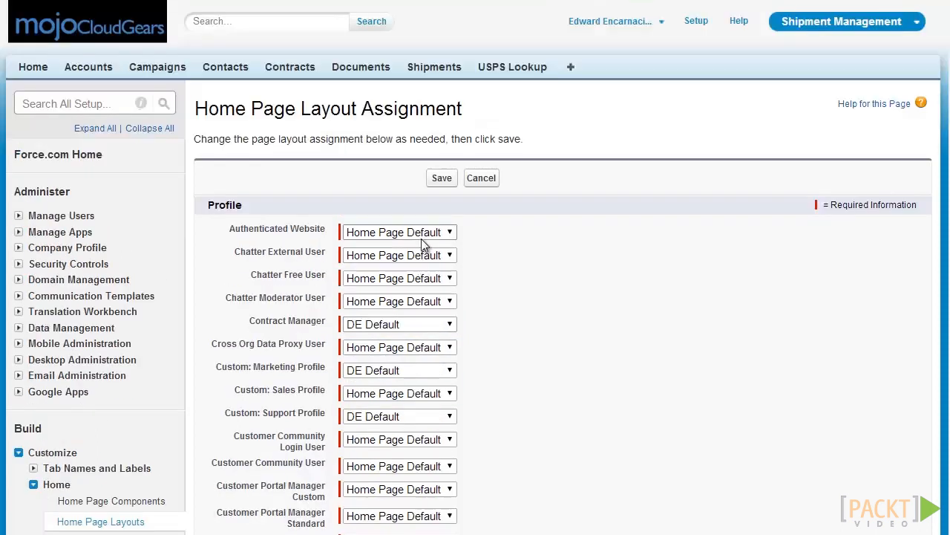
scroll(409, 306, down, 1)
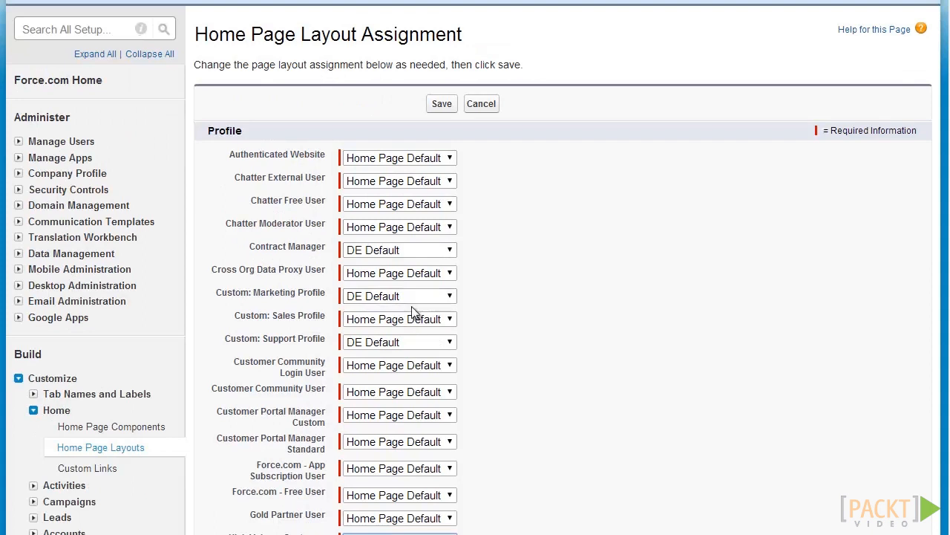
click(416, 320)
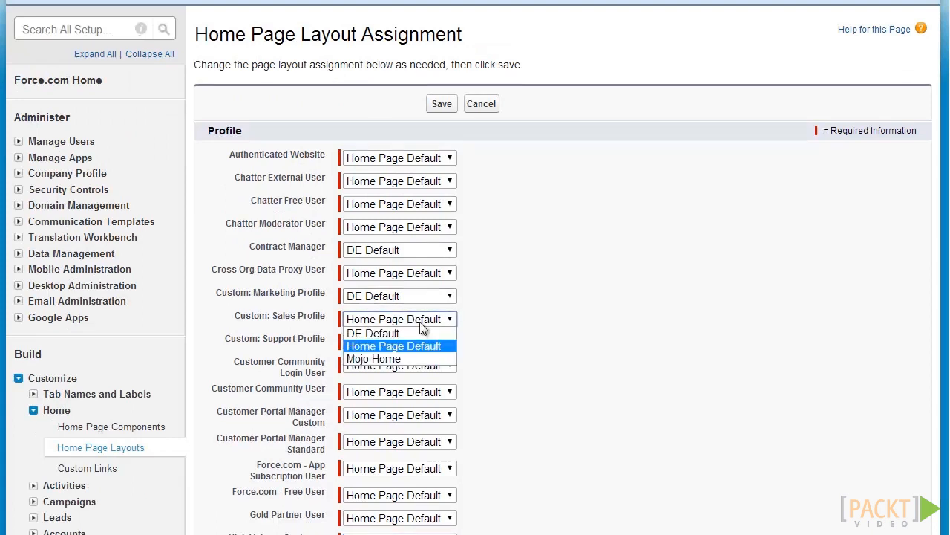
click(415, 359)
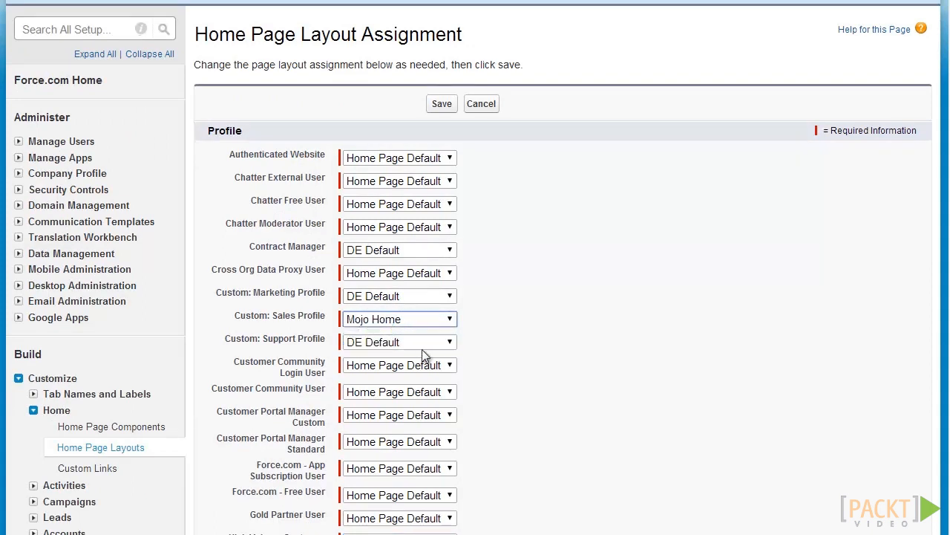
click(441, 111)
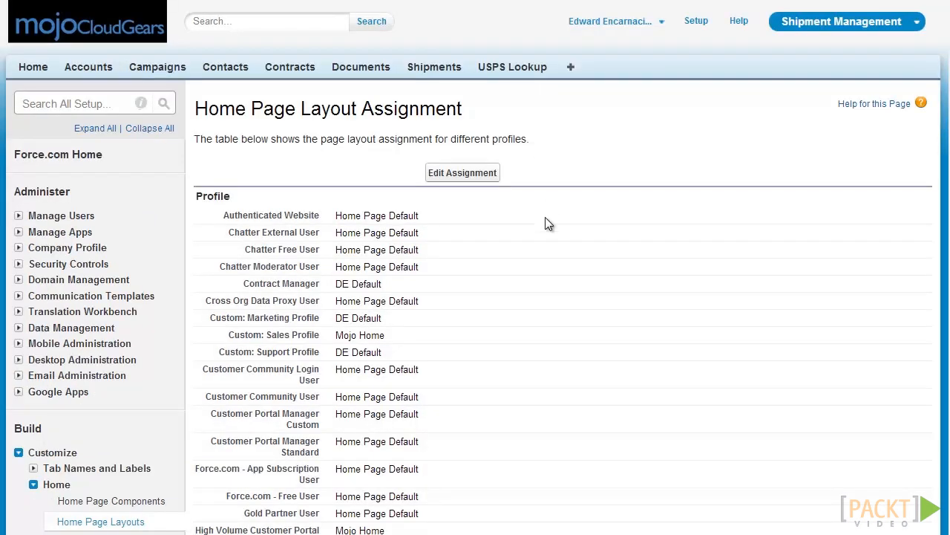
- Review the saved Home page layout assignments across all profiles
scroll(545, 223, down, 3)
scroll(545, 226, down, 5)
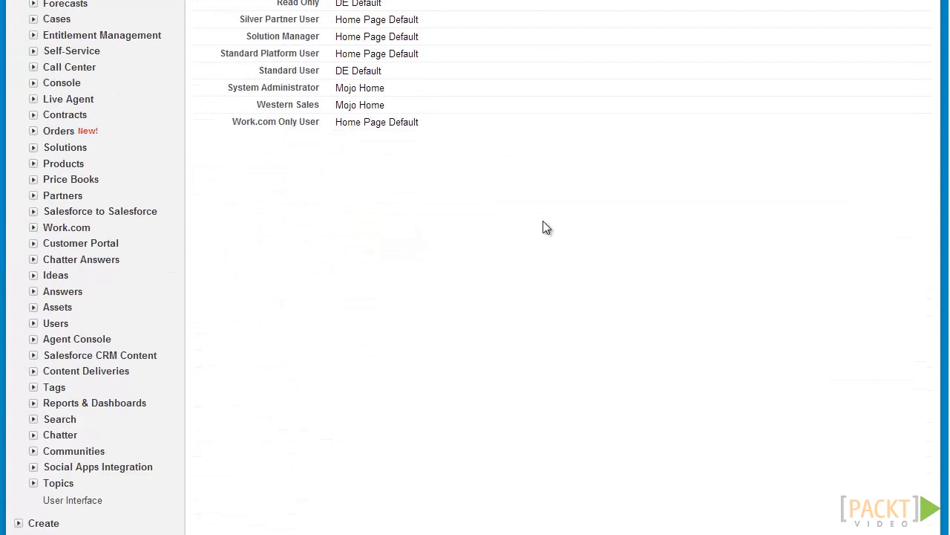
scroll(545, 226, up, 8)
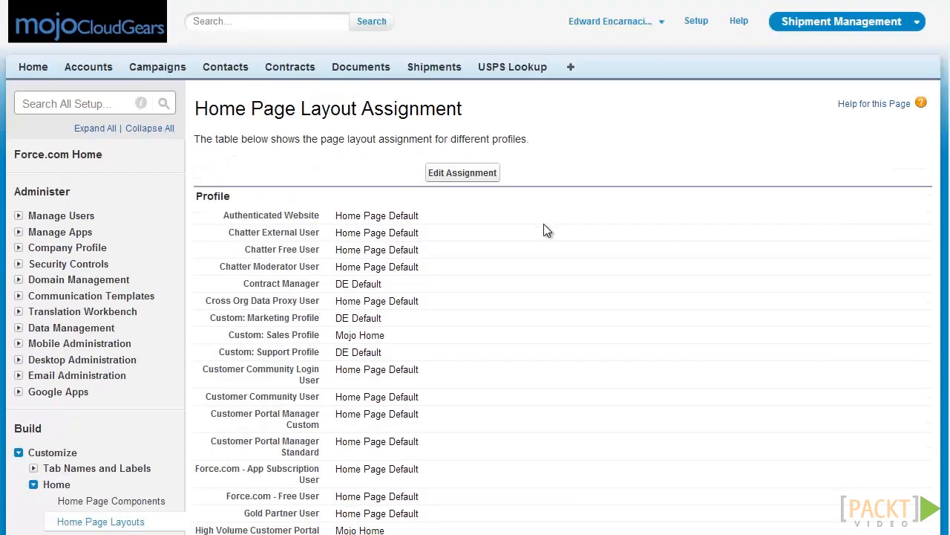
scroll(561, 260, down, 1)
scroll(561, 260, up, 1)
- Open the Home page and check its sidebar components and the order of the dashboard, calendar, tasks and approval sections
click(28, 66)
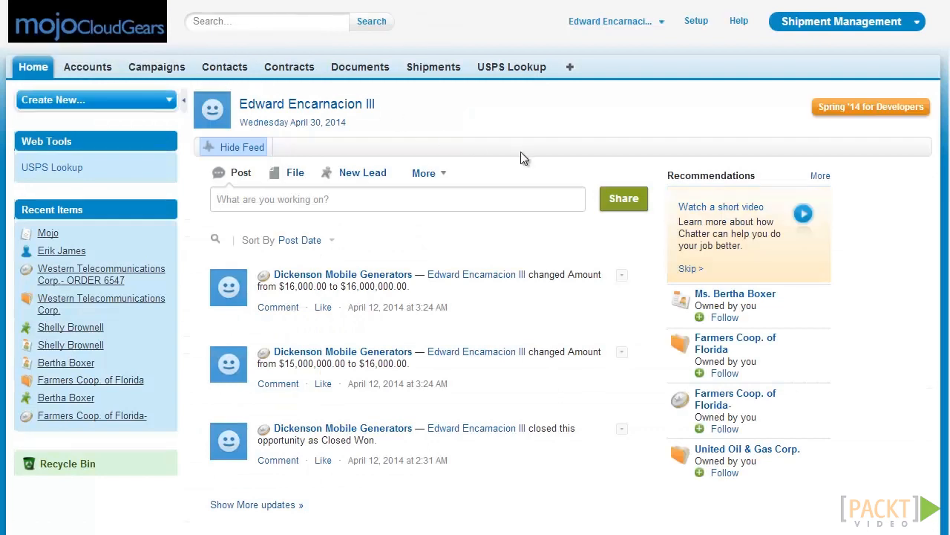
scroll(520, 152, down, 2)
scroll(520, 159, up, 2)
scroll(549, 164, down, 8)
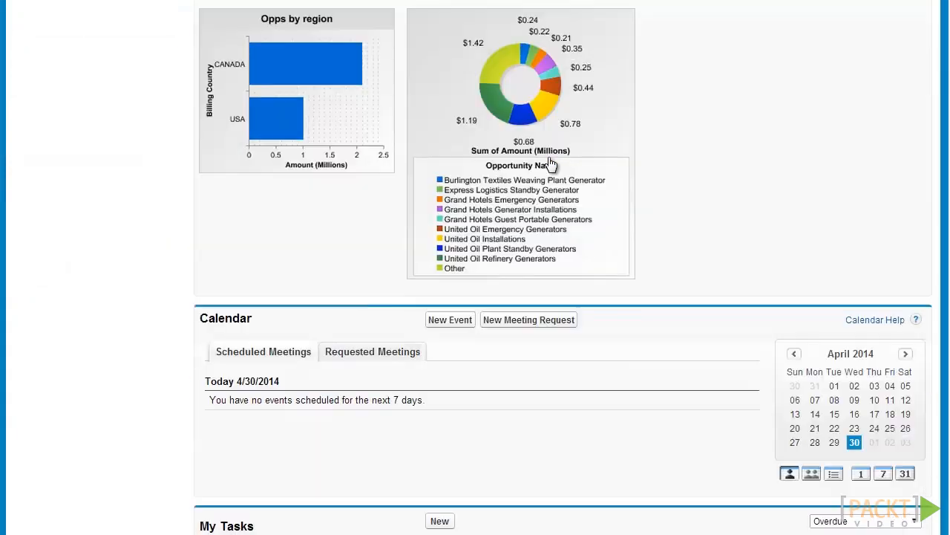
scroll(519, 145, up, 1)
scroll(518, 158, down, 3)
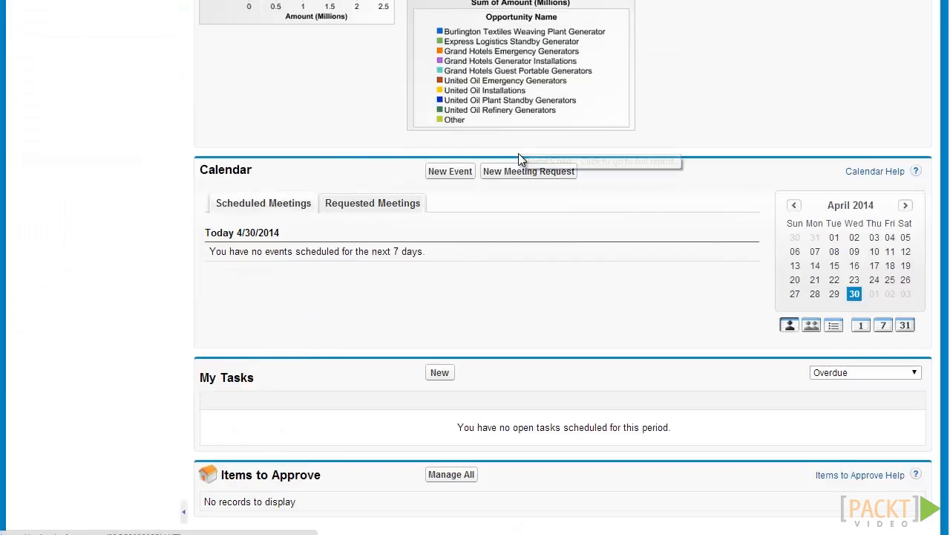
scroll(518, 152, down, 1)
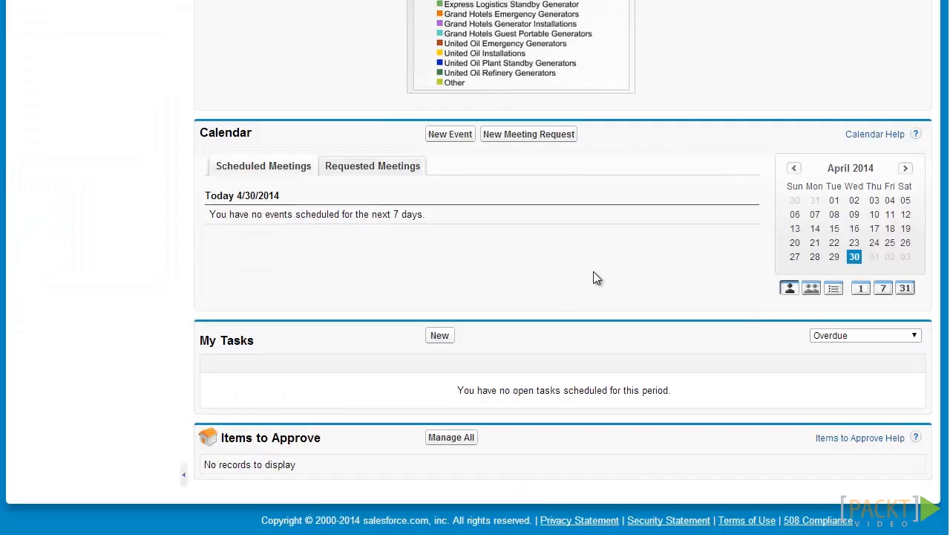